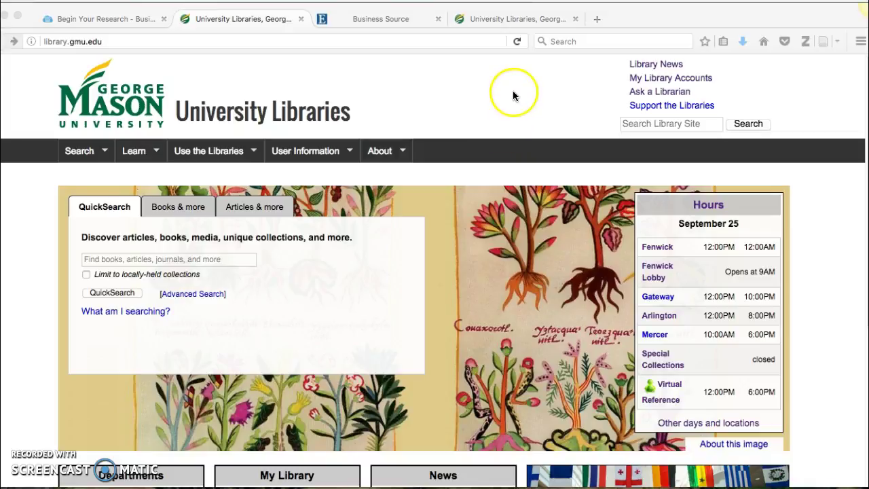
Step: Search the library's electronic journals by title for "harvard business review"
left_click(270, 212)
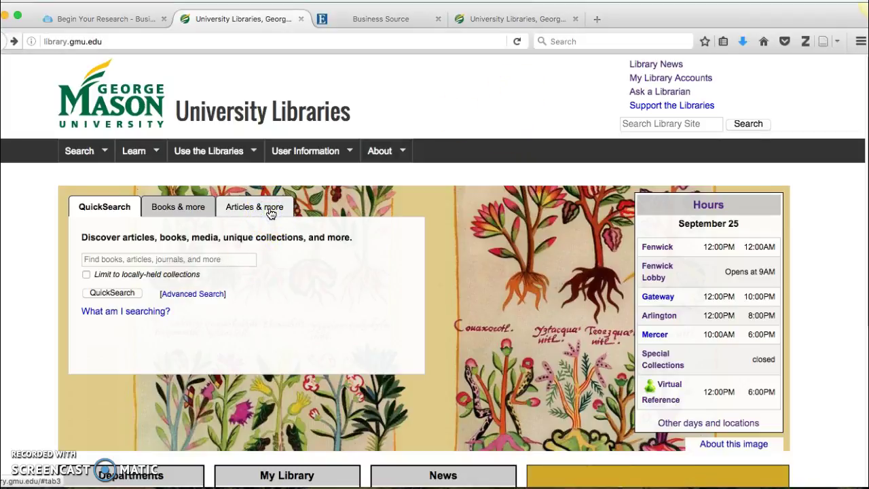
left_click(270, 212)
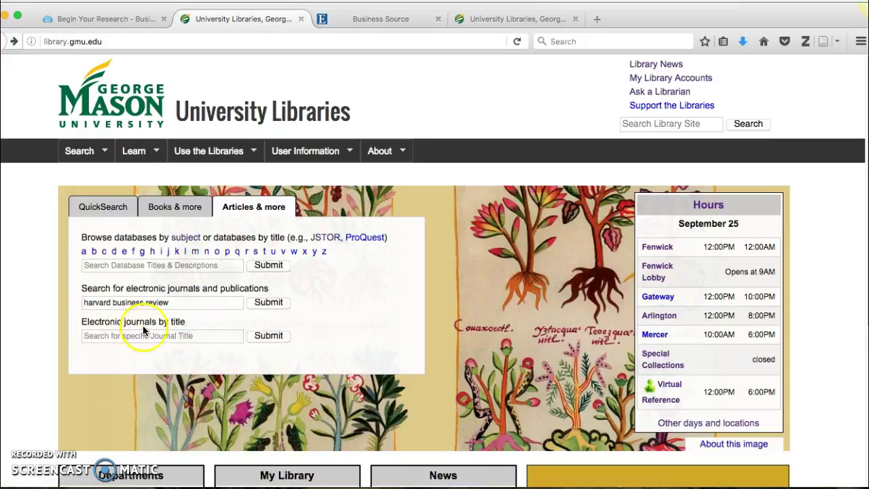
left_click(205, 336)
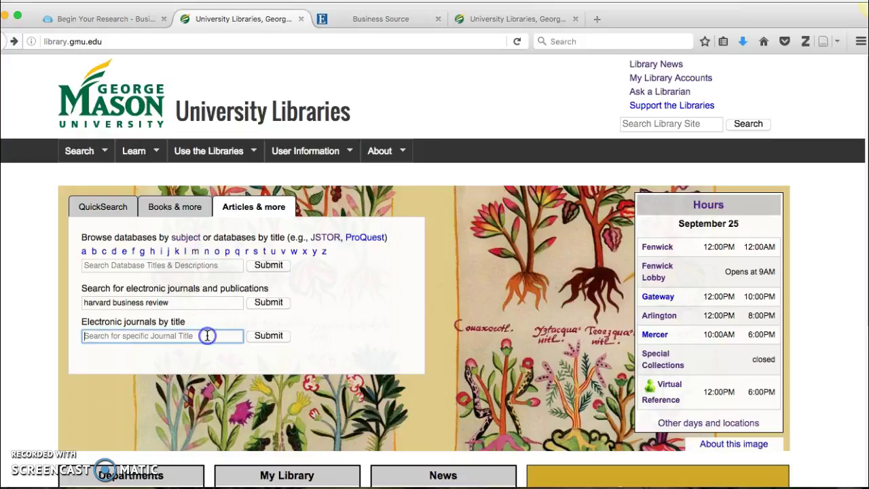
type("h")
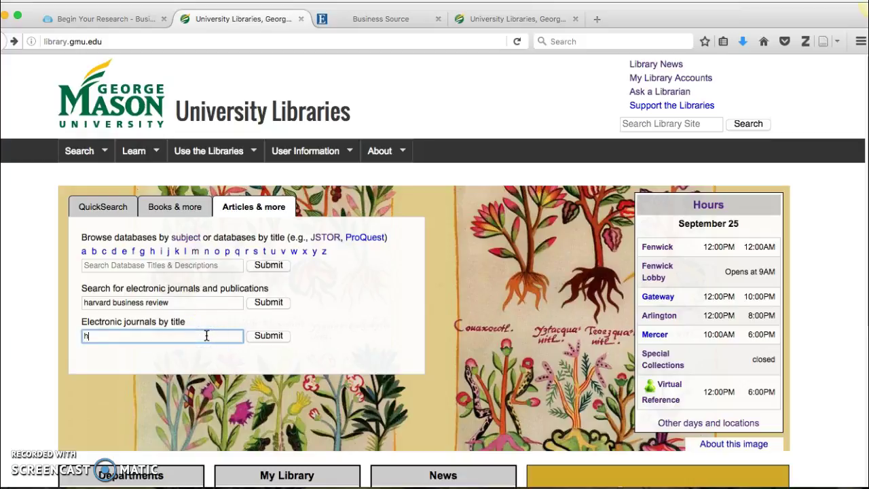
type("arvard business review")
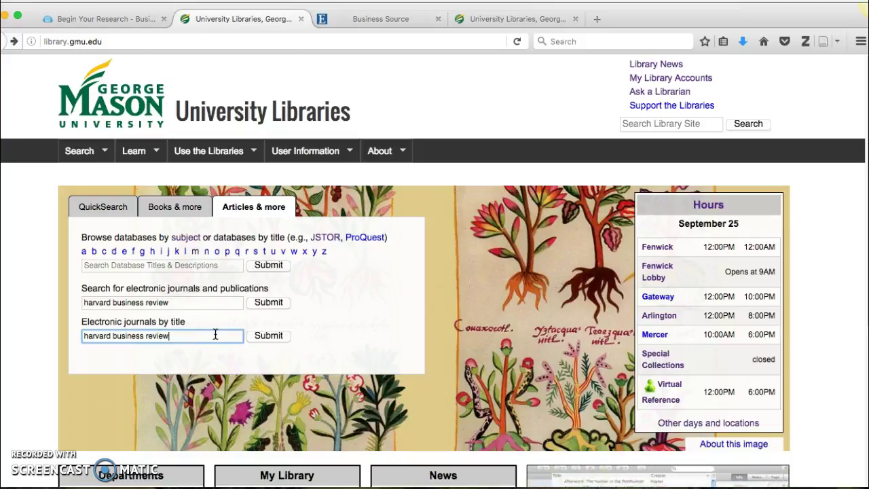
left_click(207, 338)
left_click(208, 338)
left_click(272, 335)
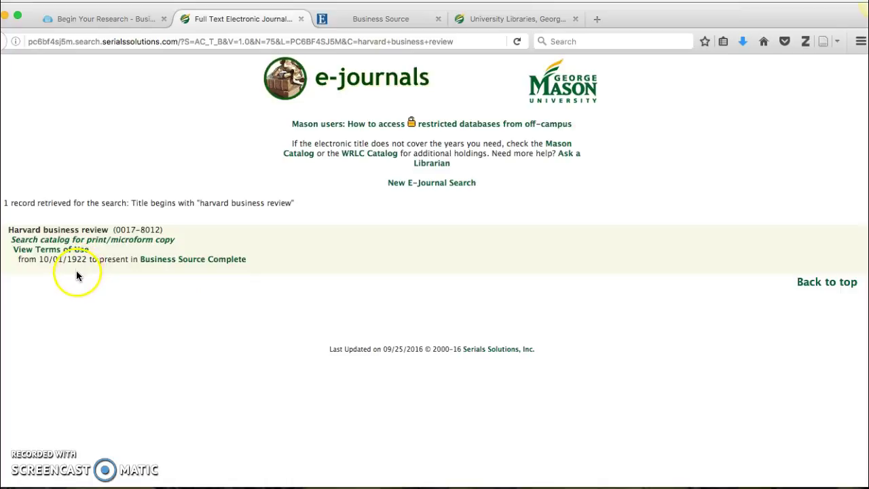
Step: Open Harvard Business Review in Business Source Complete and search within it, adding AND marketing AND sales AND careers to the query
left_click(187, 260)
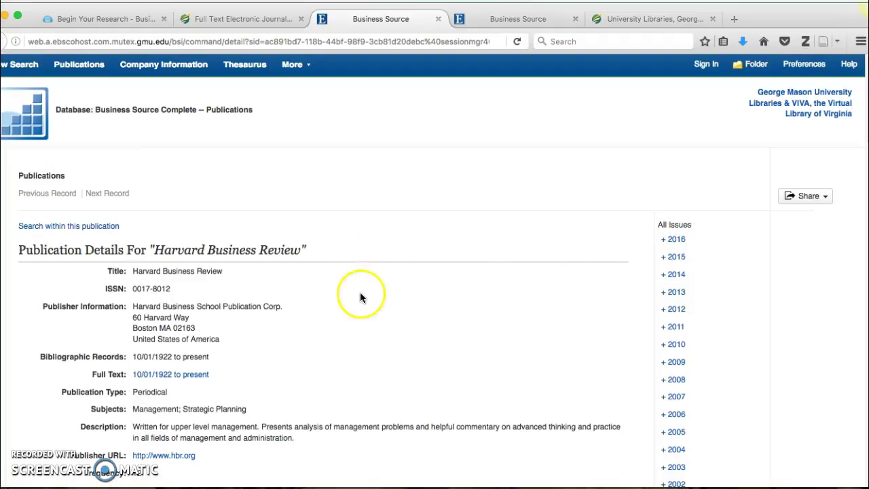
left_click(68, 231)
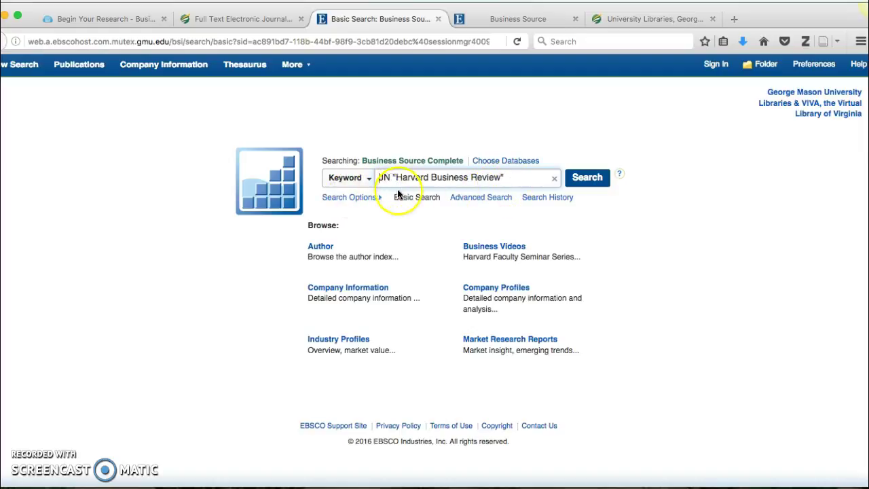
left_click(514, 177)
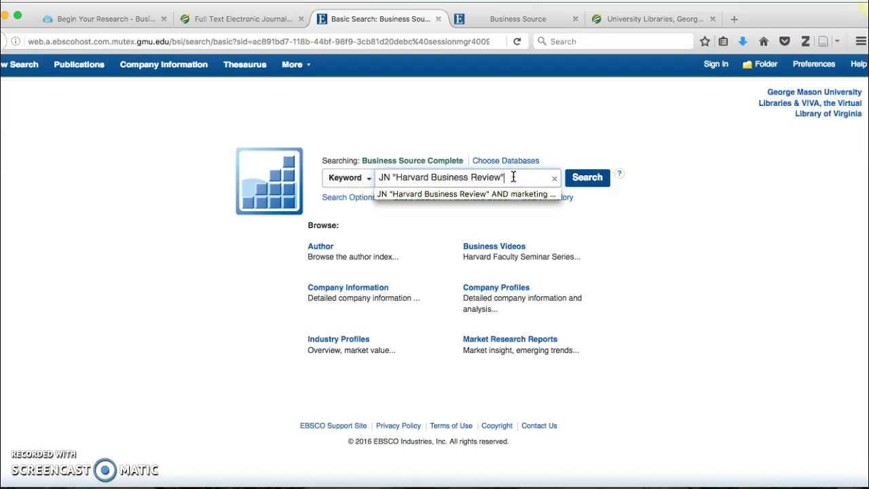
left_click(514, 175)
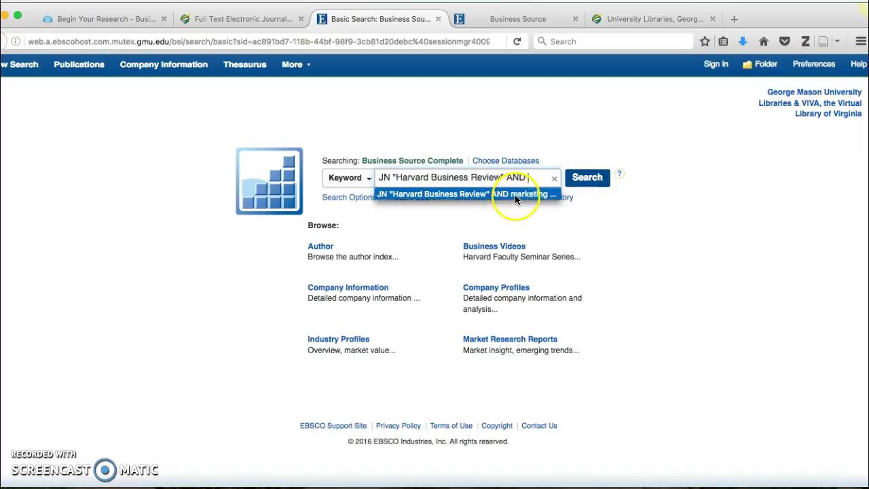
left_click(514, 195)
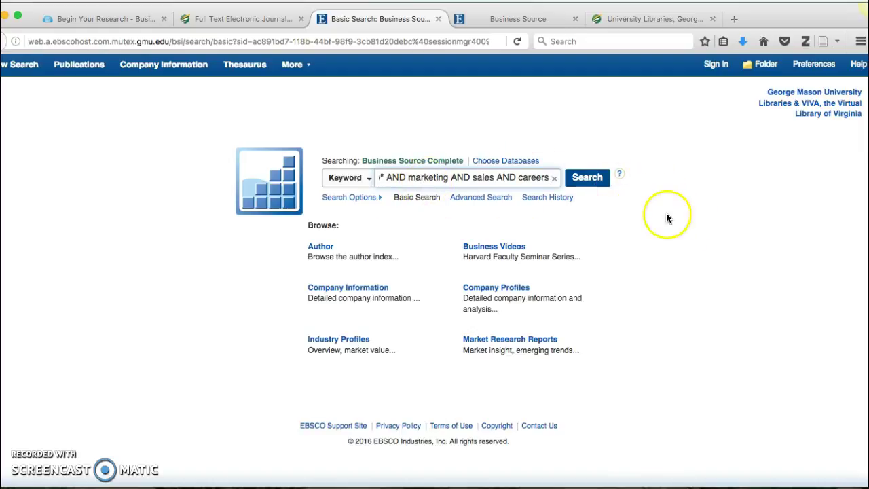
left_click(589, 179)
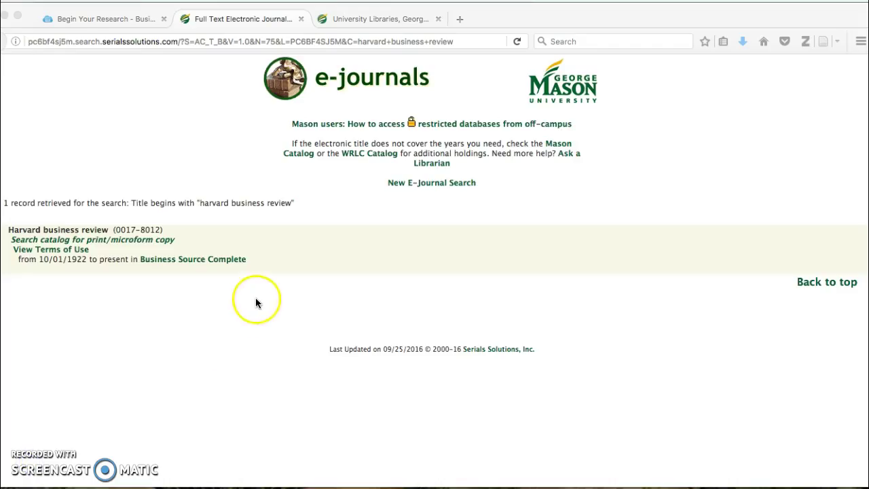
Step: Return to the University Libraries homepage and open its Articles & Databases page
left_click(358, 20)
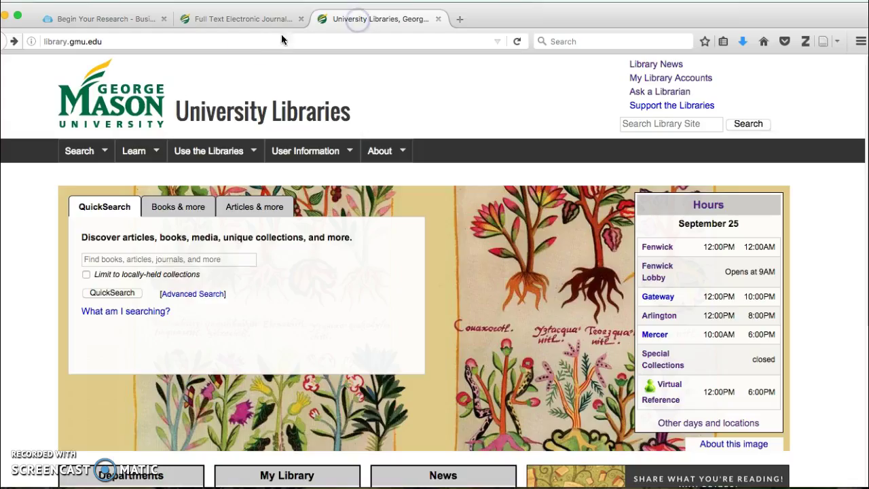
left_click(247, 23)
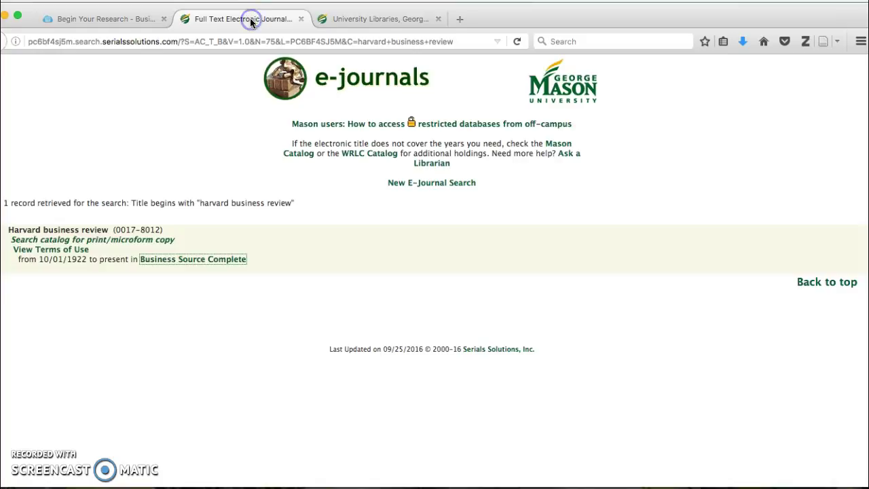
left_click(367, 20)
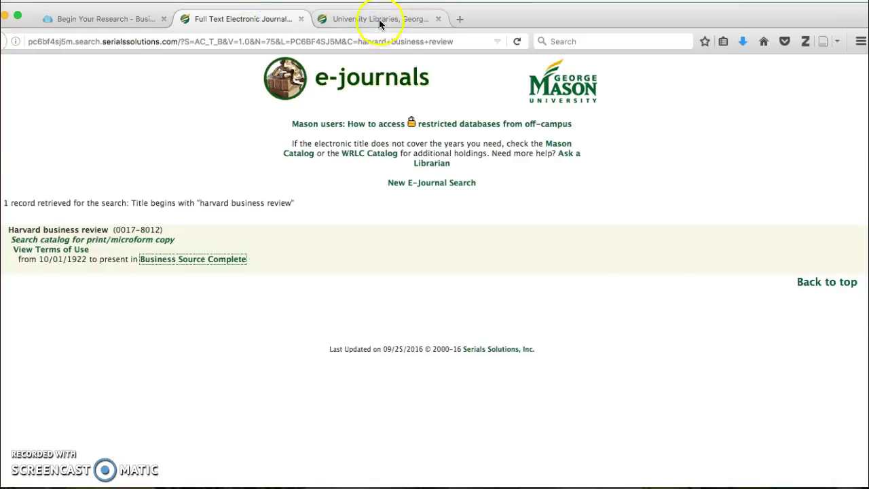
mouse_move(82, 147)
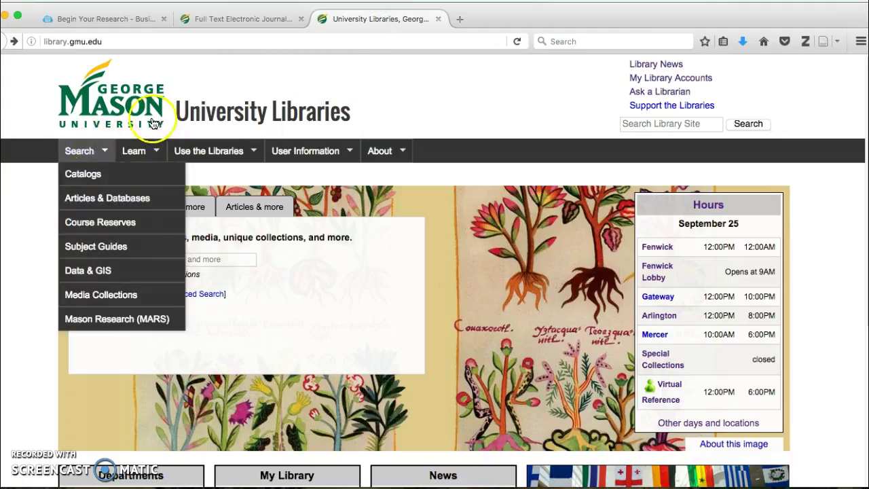
left_click(102, 202)
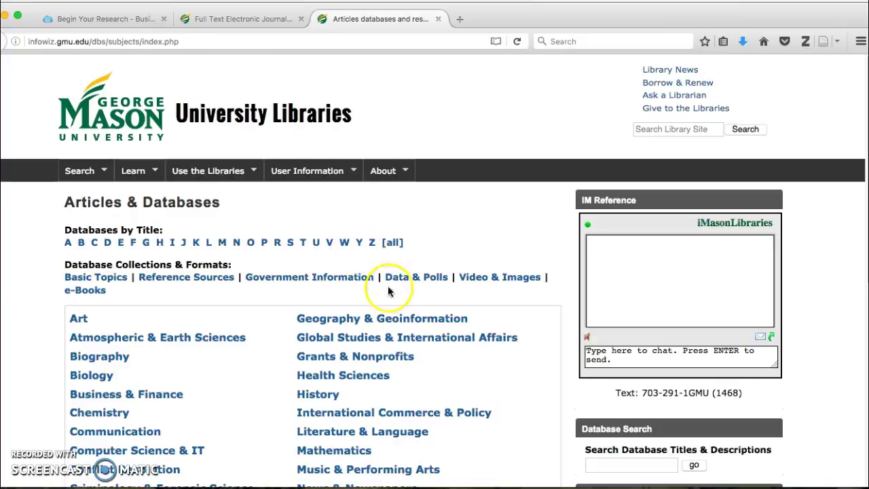
Step: Browse the databases by title under F and open Factiva
scroll(238, 378, "down", 2)
scroll(235, 368, "up", 1)
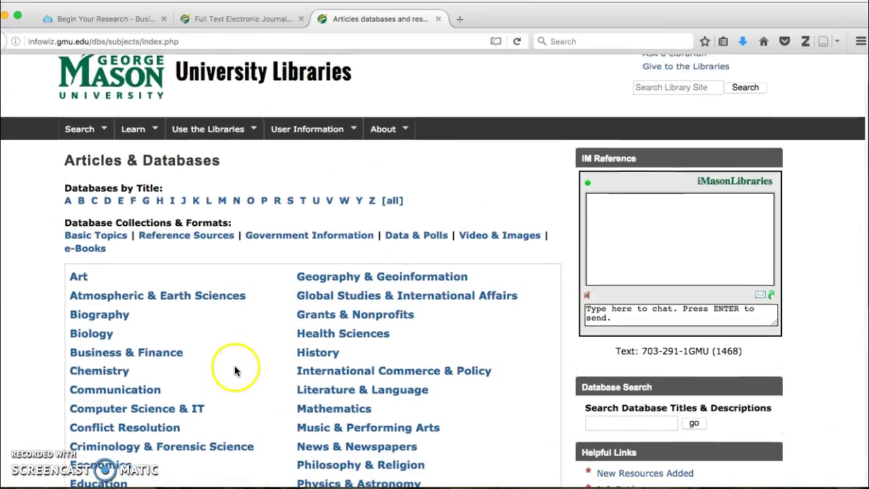
left_click(133, 206)
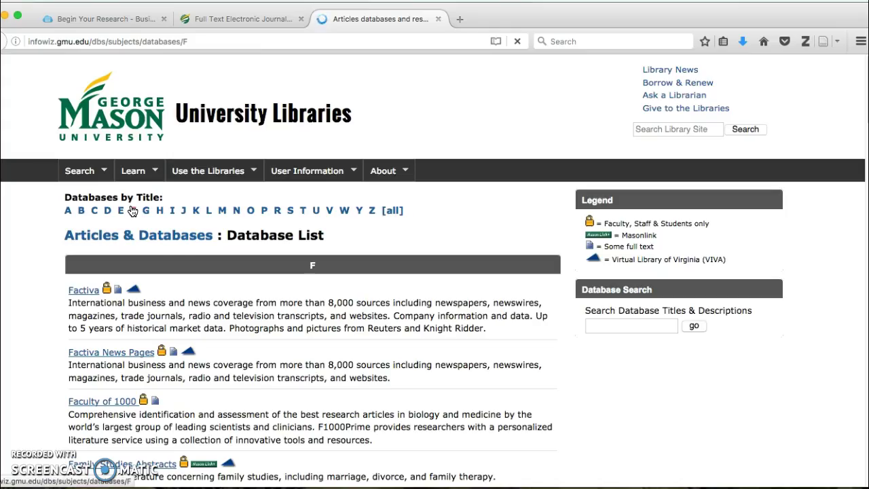
left_click(79, 294)
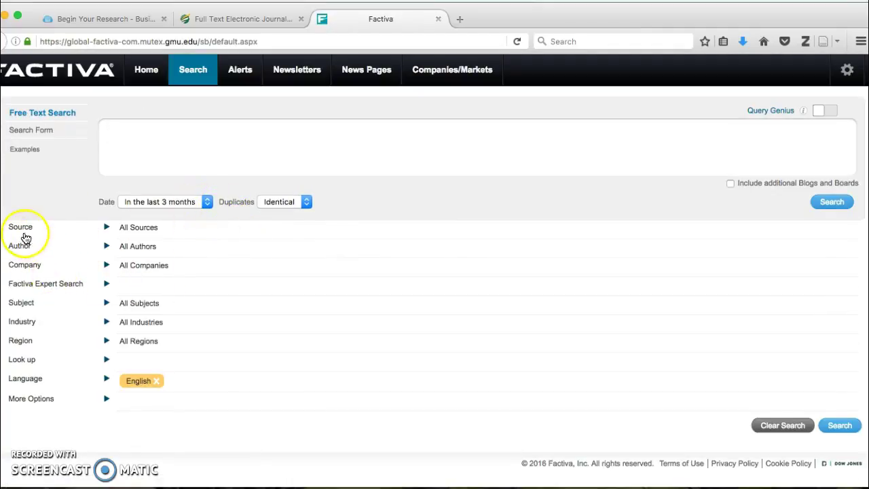
Step: Set the search date to All Dates and add "The Wall Street Journal - All sources" as a source
left_click(207, 204)
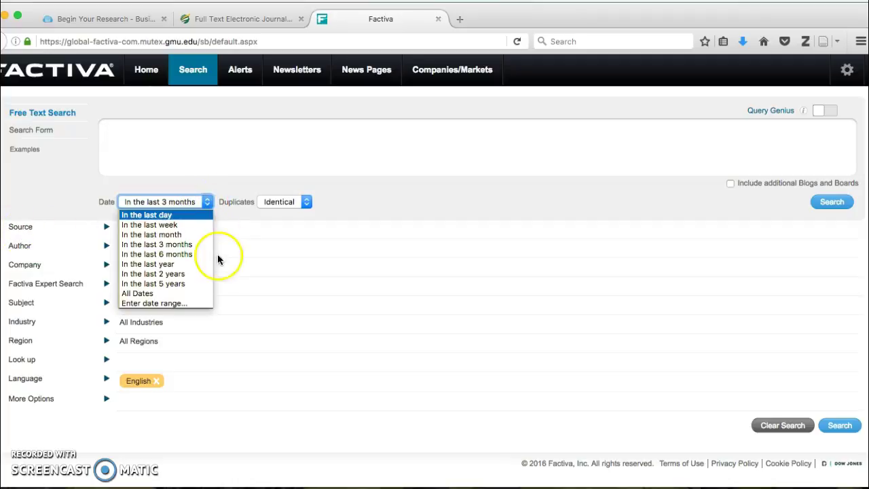
left_click(182, 294)
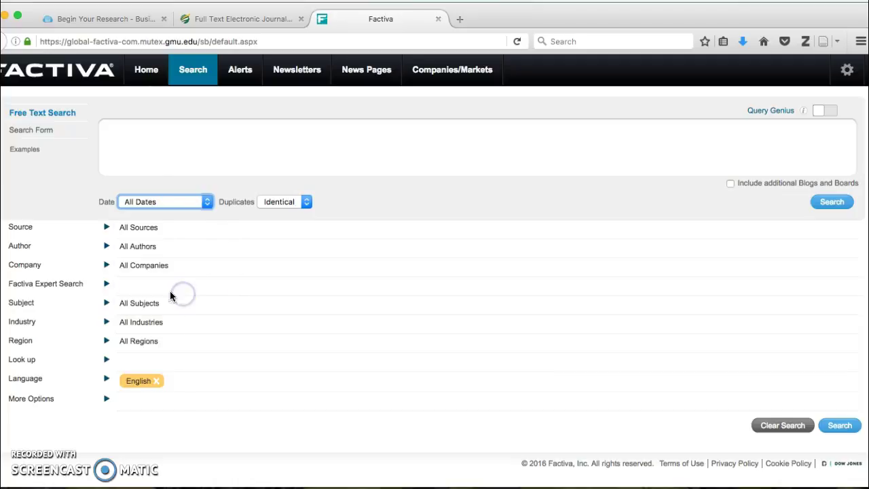
left_click(15, 228)
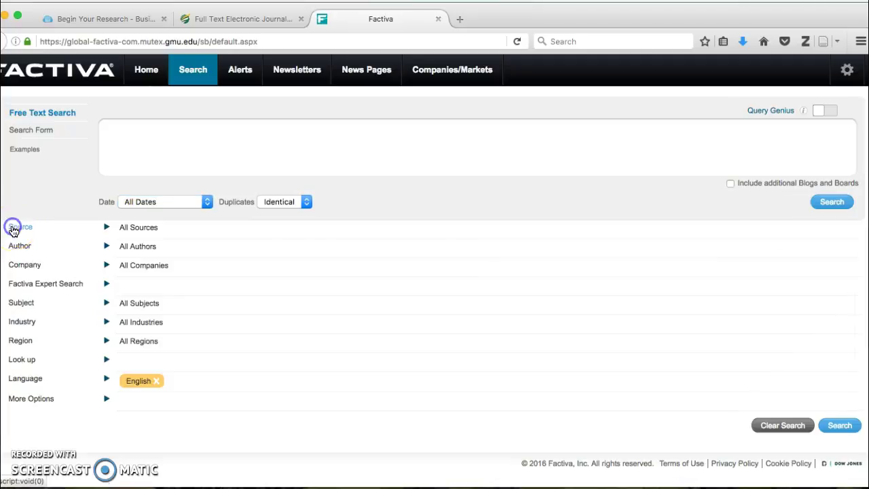
left_click(177, 253)
type("wall s")
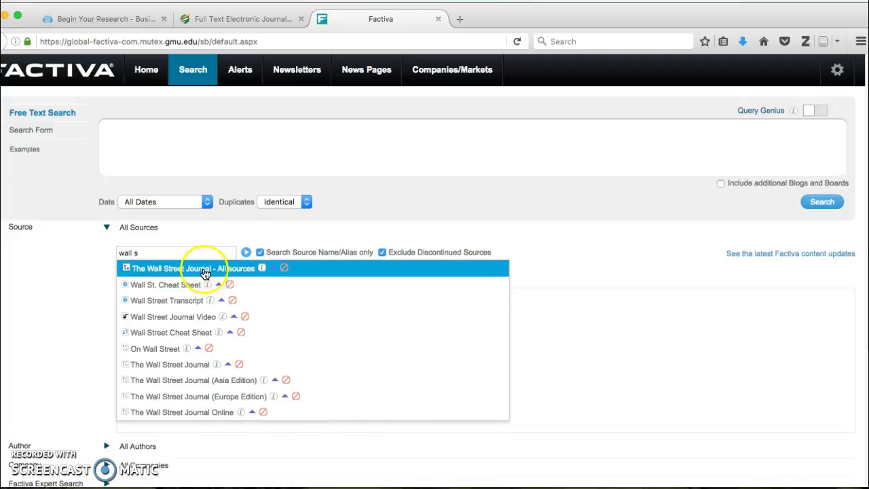
left_click(218, 271)
Step: Add "Forbes - All sources" and "Washington Post - All sources" to the source filter
type("forbes")
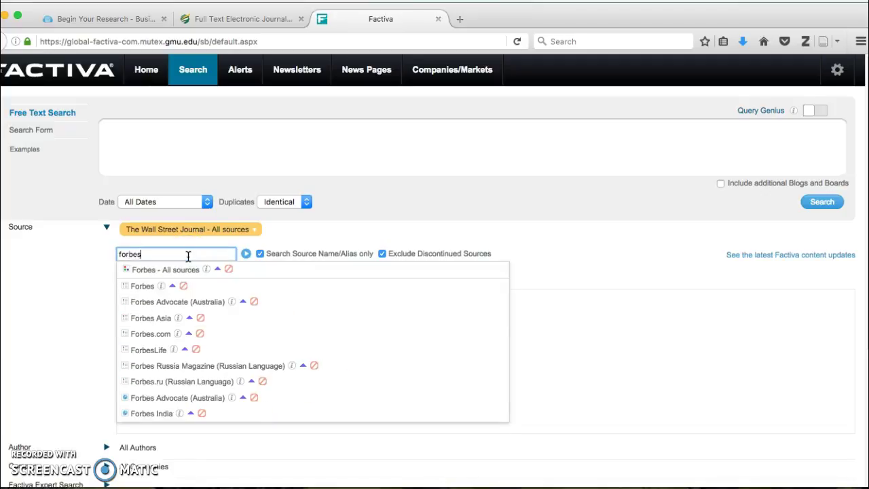
left_click(184, 270)
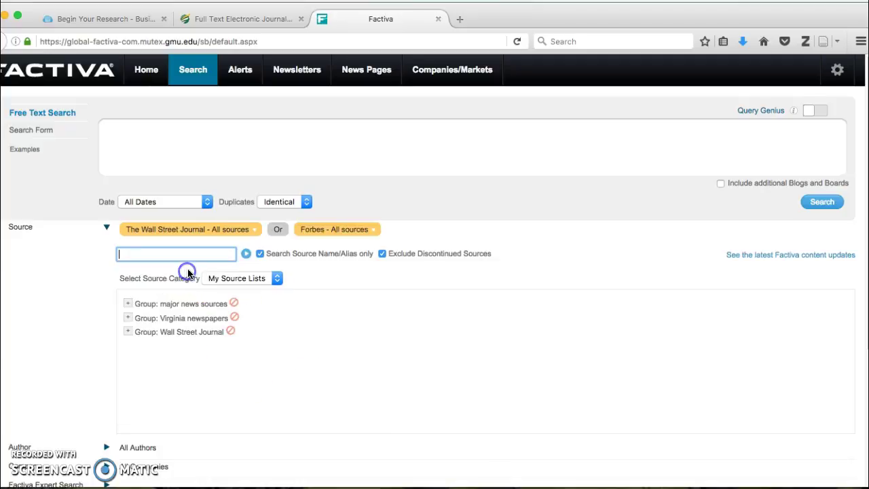
left_click(164, 254)
type("was")
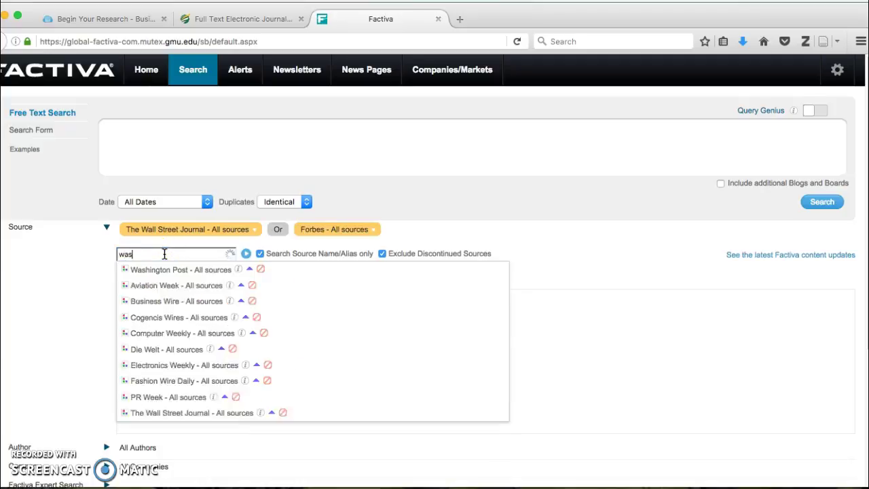
type("hing")
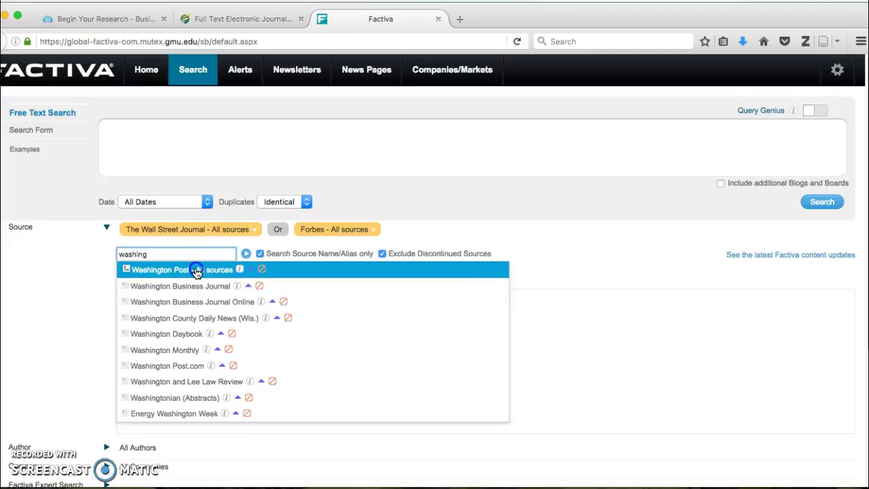
left_click(196, 272)
Step: Find "new york times" among the sources and add "The New York Times - All sources" to the filter
left_click(145, 253)
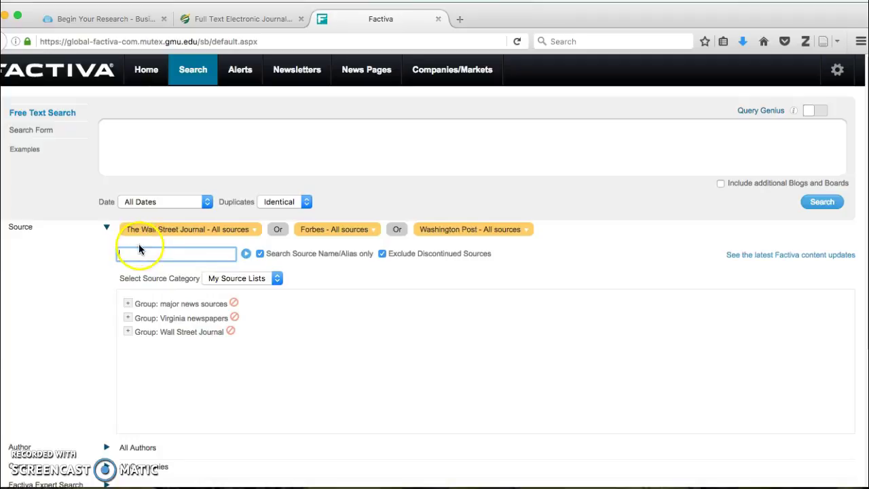
type("new ")
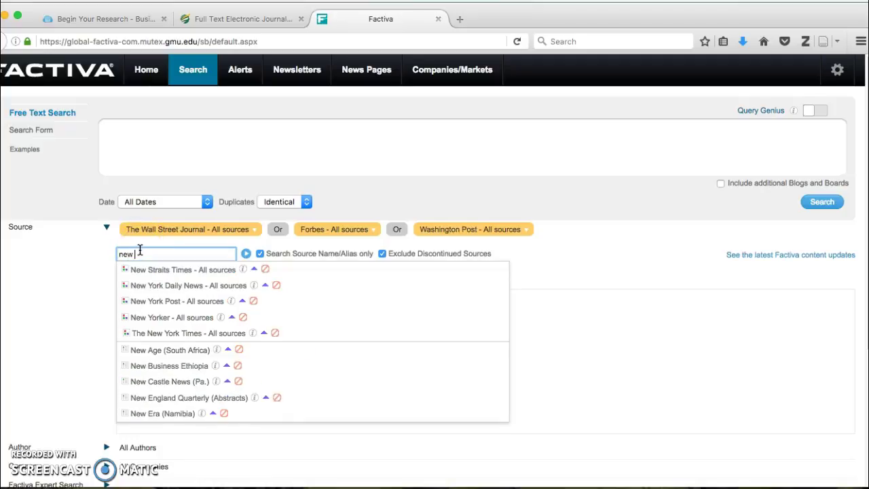
type("york ")
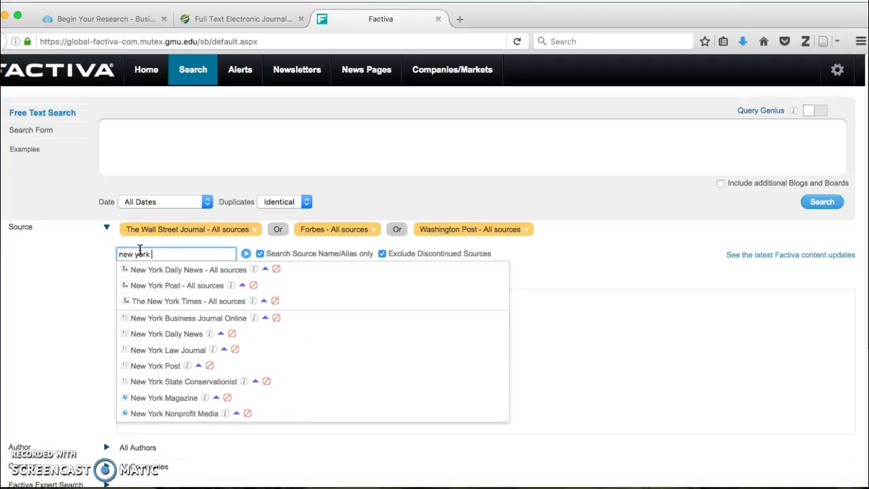
type("tines")
key("BackSpace")
key("BackSpace")
key("BackSpace")
type("mes")
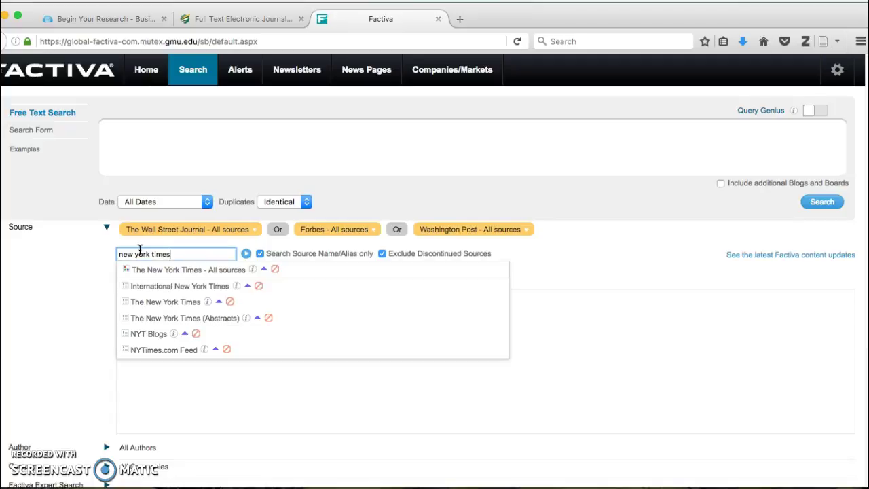
left_click(165, 273)
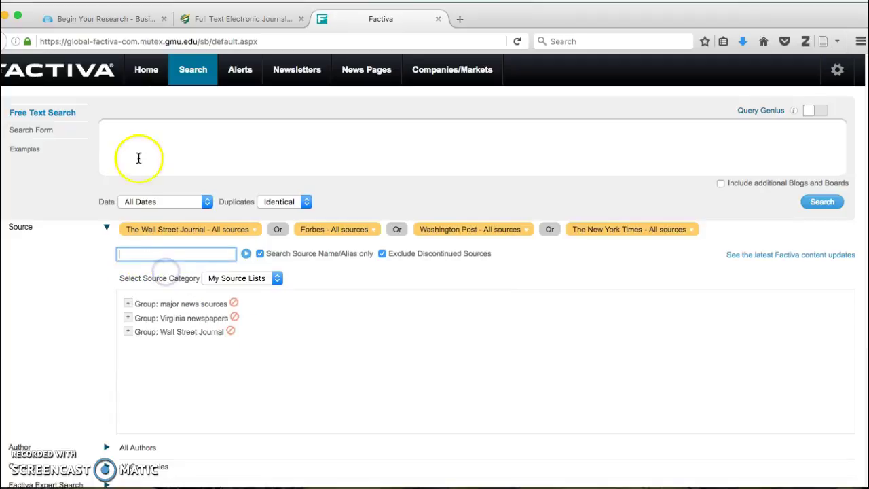
Step: Run a free text search for "Marketing AND Sales AND career" in the selected sources
left_click(148, 132)
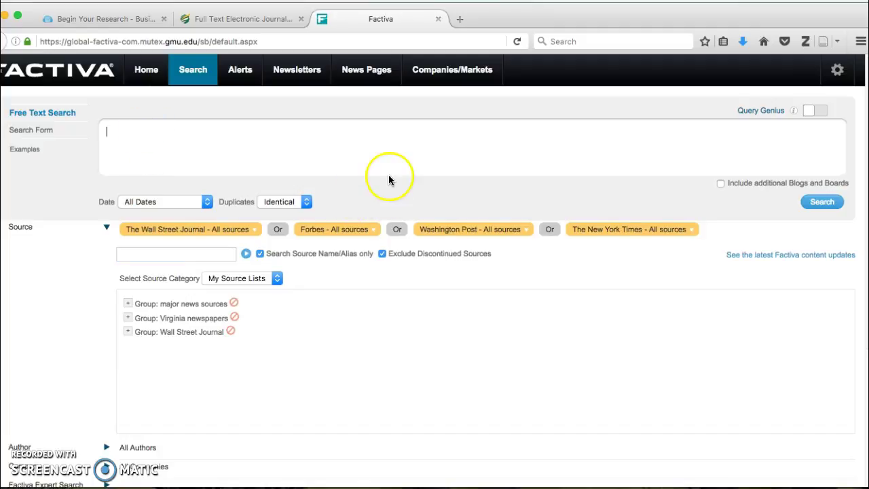
type("Marketing AND Sales AND career")
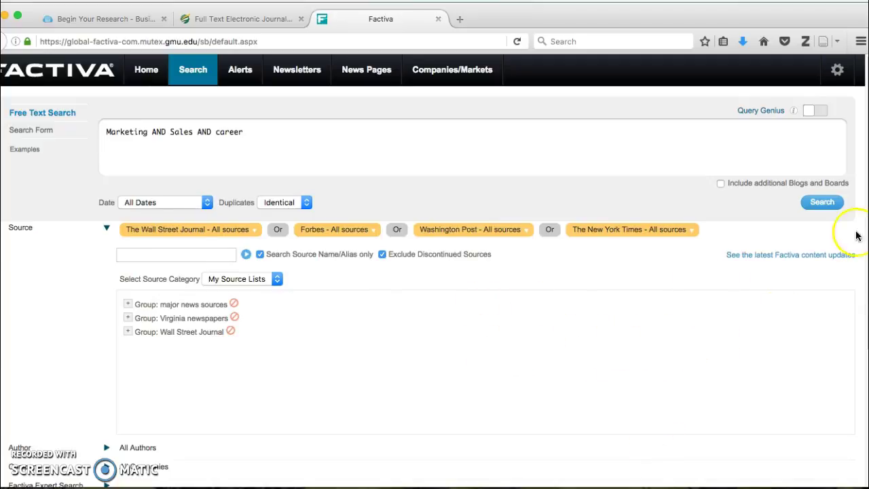
left_click(820, 204)
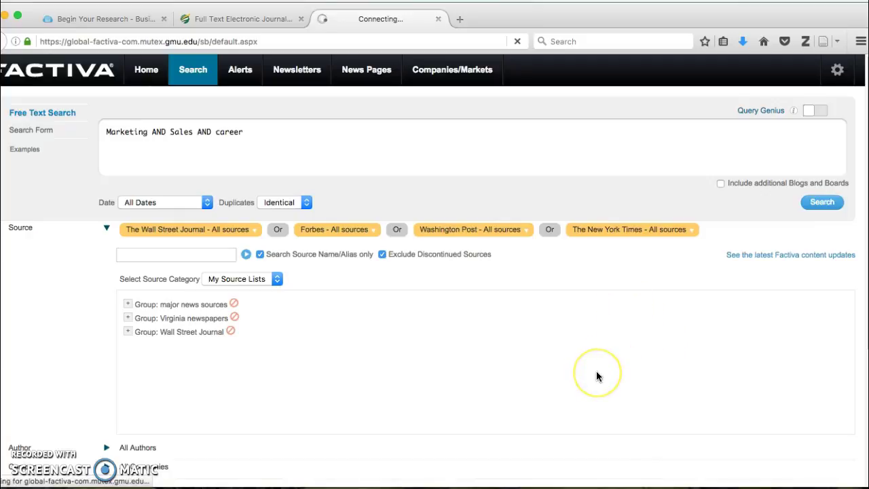
left_click(810, 206)
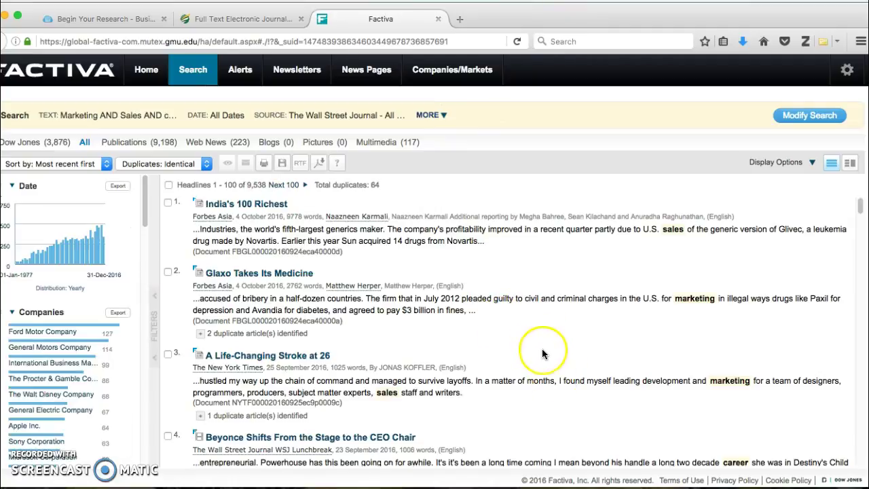
Step: Look through the result headlines and the source and subject filters beside them
scroll(543, 349, "down", 5)
scroll(56, 386, "down", 5)
scroll(55, 385, "down", 2)
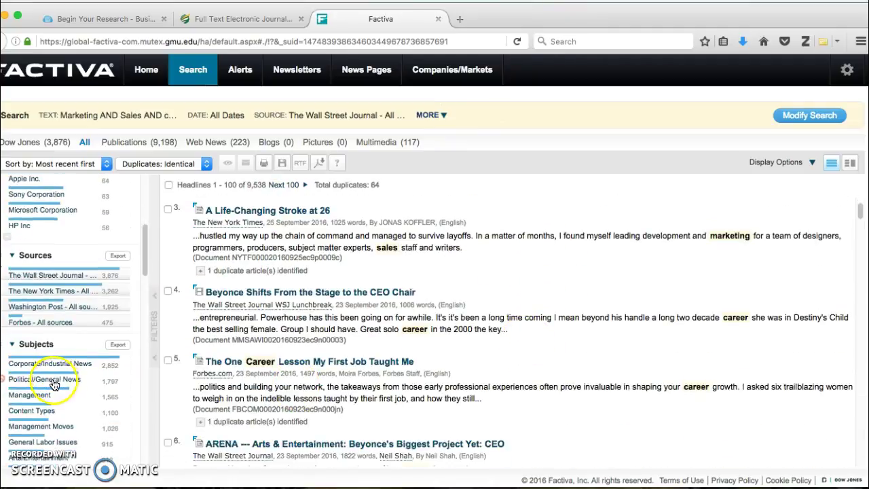